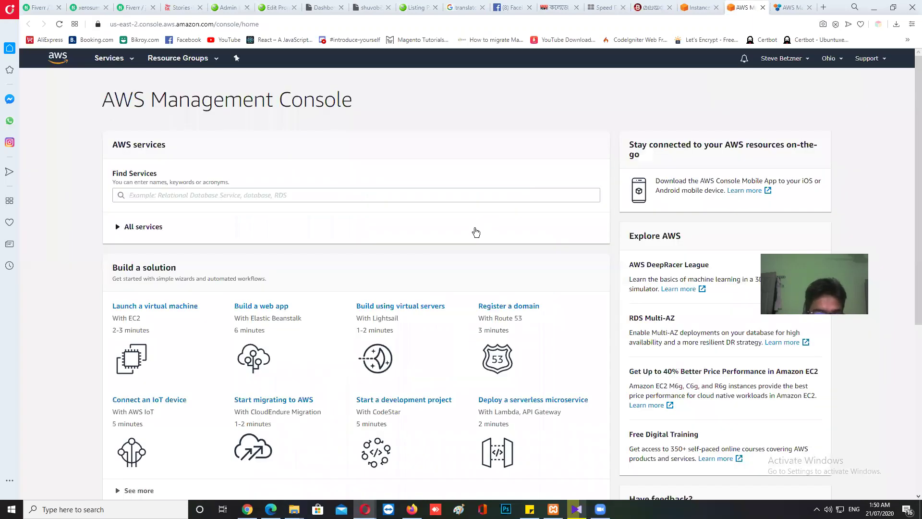
- Open the Lightsail service from the AWS console and start creating a new instance
click(110, 60)
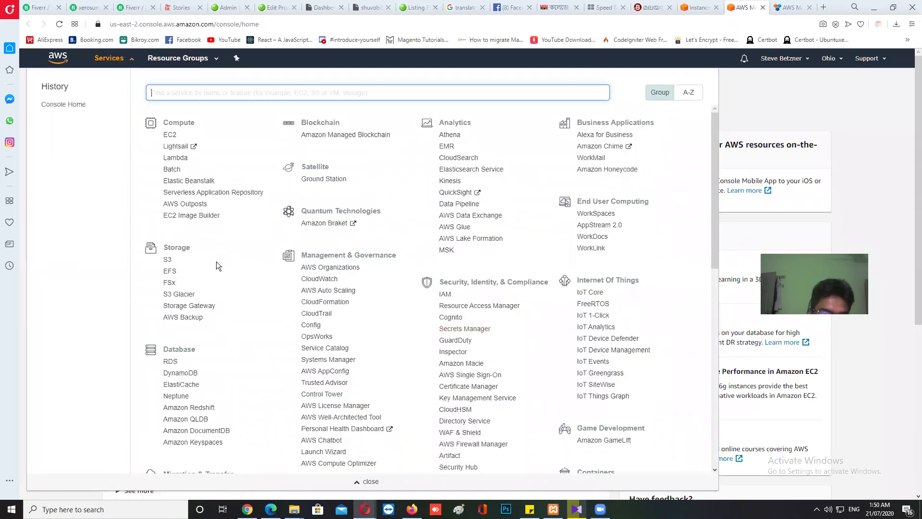
click(176, 147)
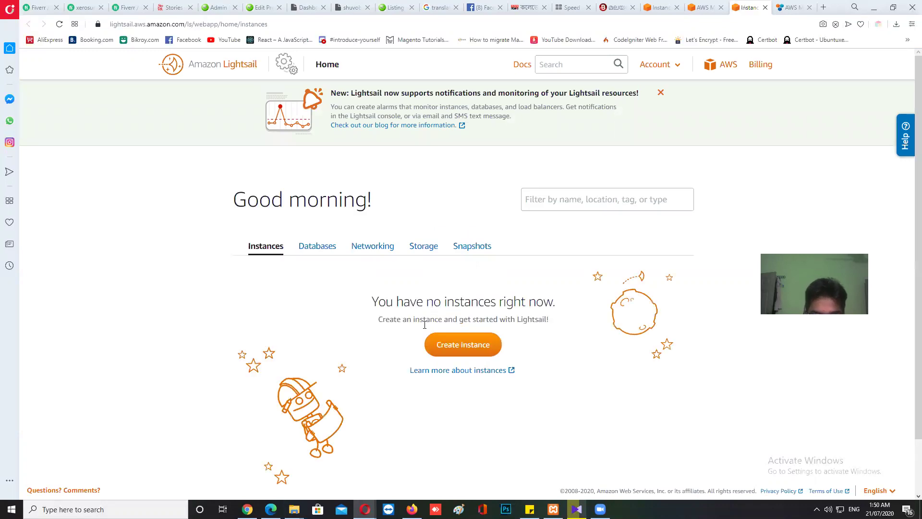
scroll(462, 344, down, 1)
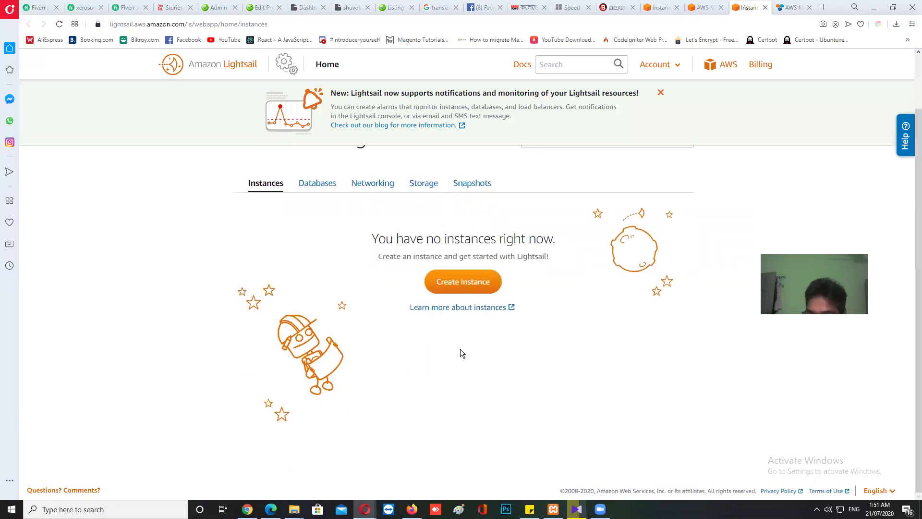
click(459, 283)
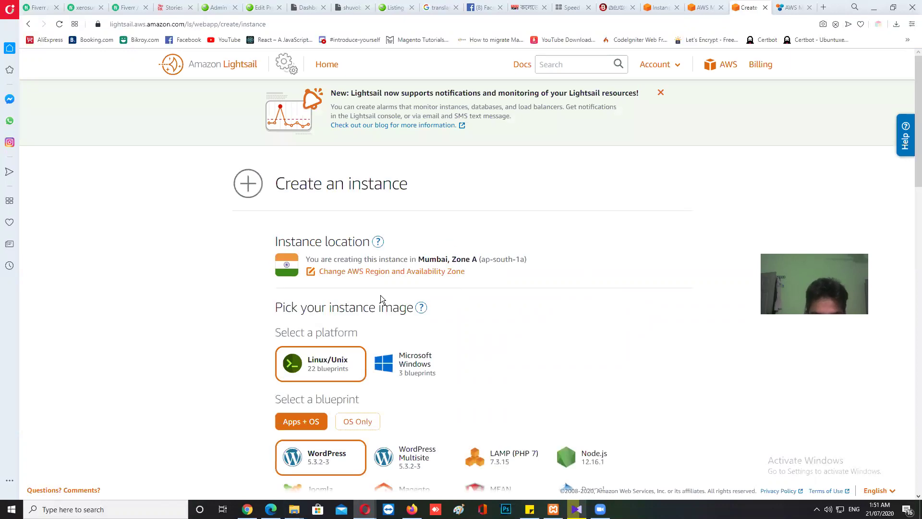
- Change the instance location to the Virginia (us-east-1) region
click(376, 271)
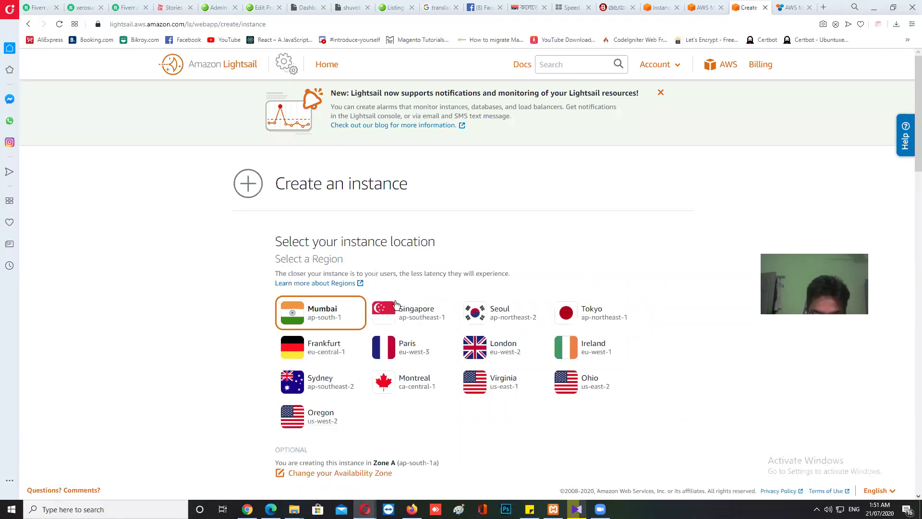
scroll(553, 336, down, 1)
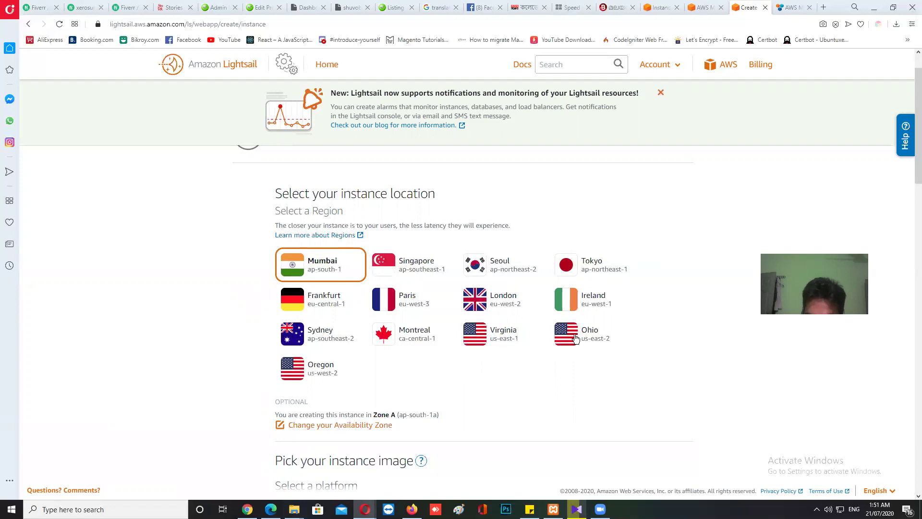
click(494, 340)
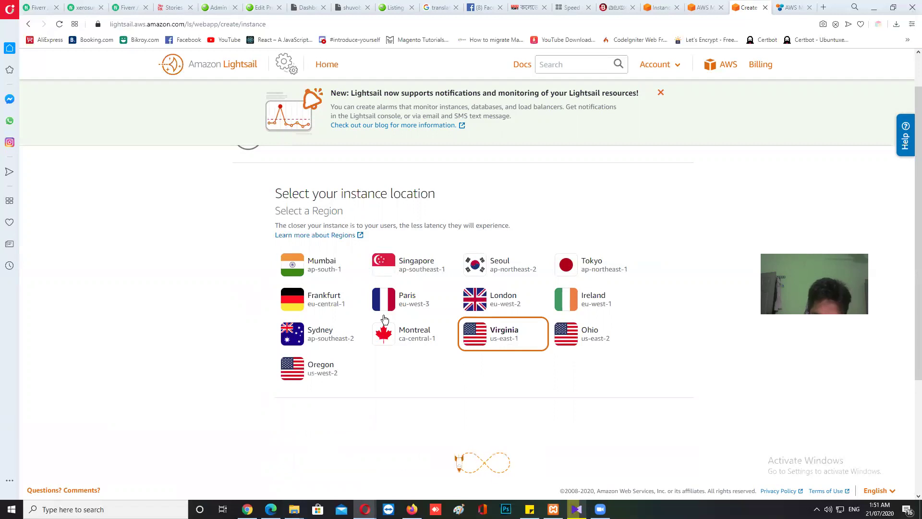
- Choose the Linux/Unix platform and the WordPress 5.3.2-3 blueprint for the instance image
scroll(384, 318, down, 2)
scroll(384, 320, down, 2)
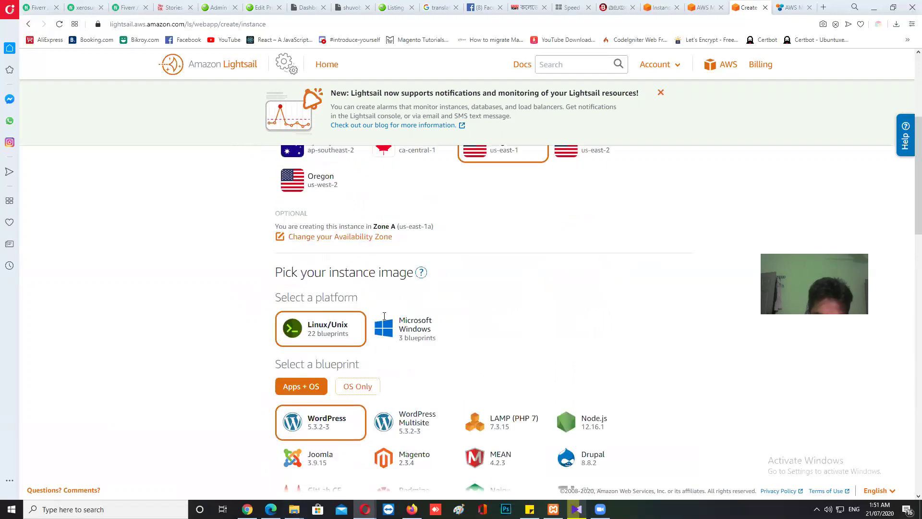
scroll(385, 319, up, 2)
scroll(385, 319, down, 1)
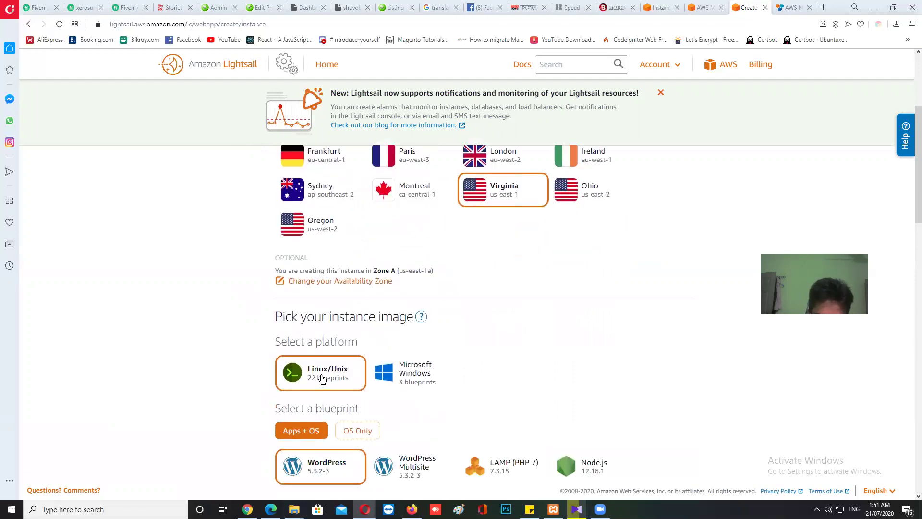
scroll(353, 356, down, 2)
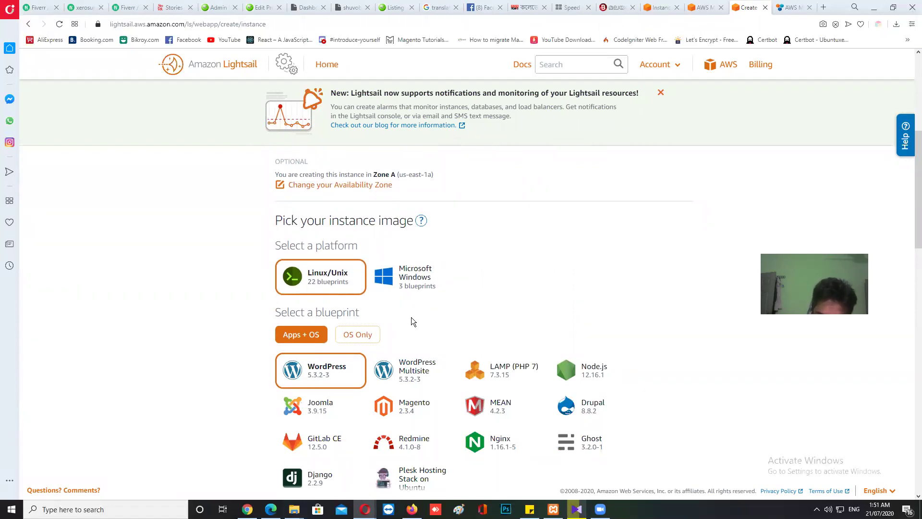
scroll(418, 317, down, 2)
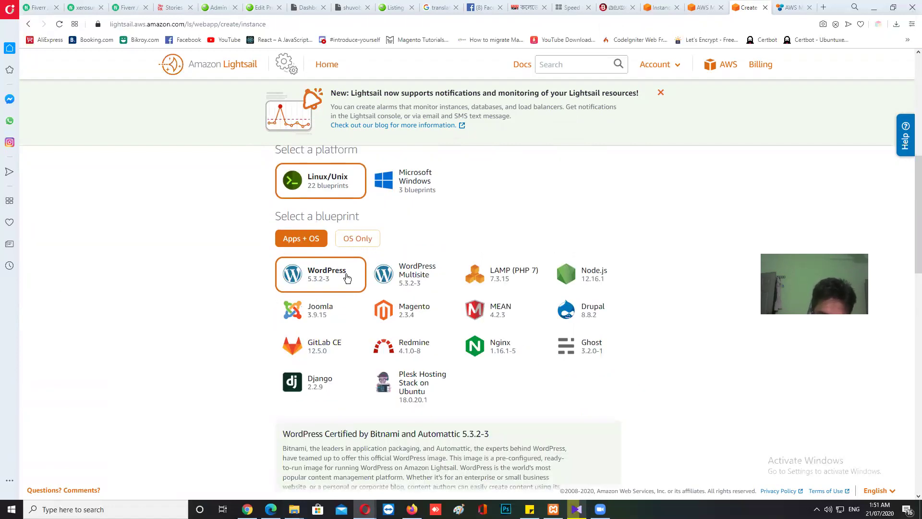
click(400, 276)
click(518, 282)
click(409, 283)
double_click(318, 279)
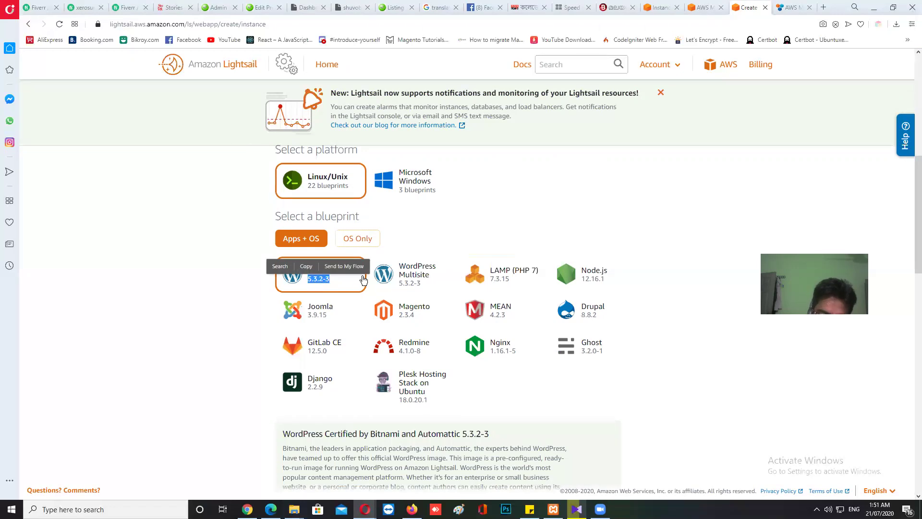
click(226, 278)
- Create the instance on the $3.5 monthly plan with the name WordPress-1 and a quantity of 1
scroll(356, 356, down, 8)
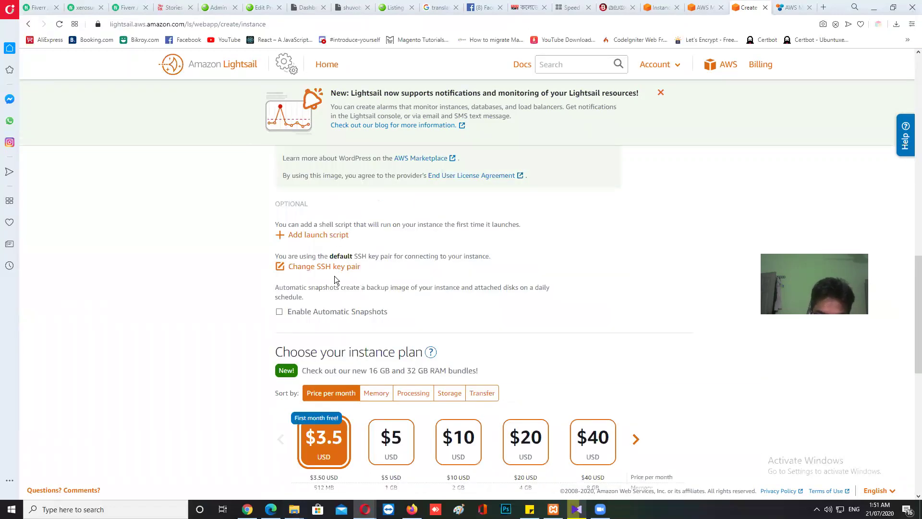
scroll(416, 301, down, 3)
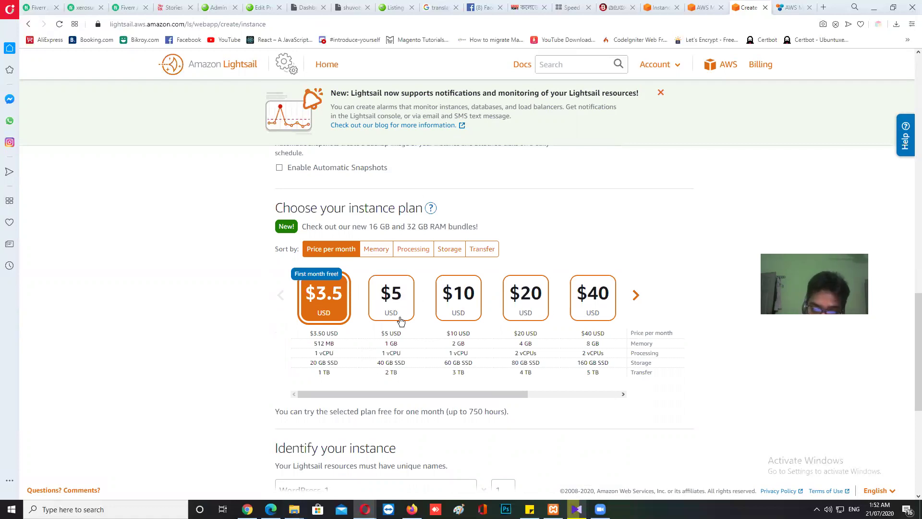
scroll(320, 248, down, 2)
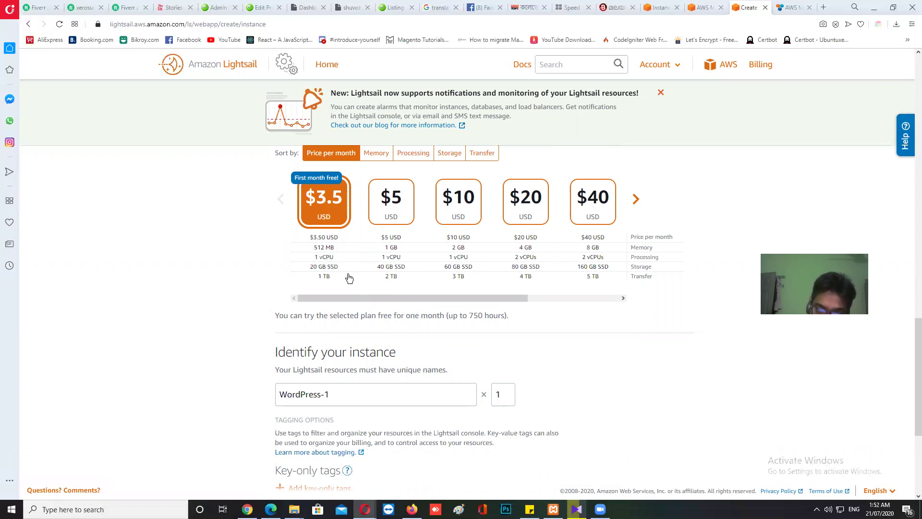
scroll(350, 288, down, 2)
triple_click(352, 298)
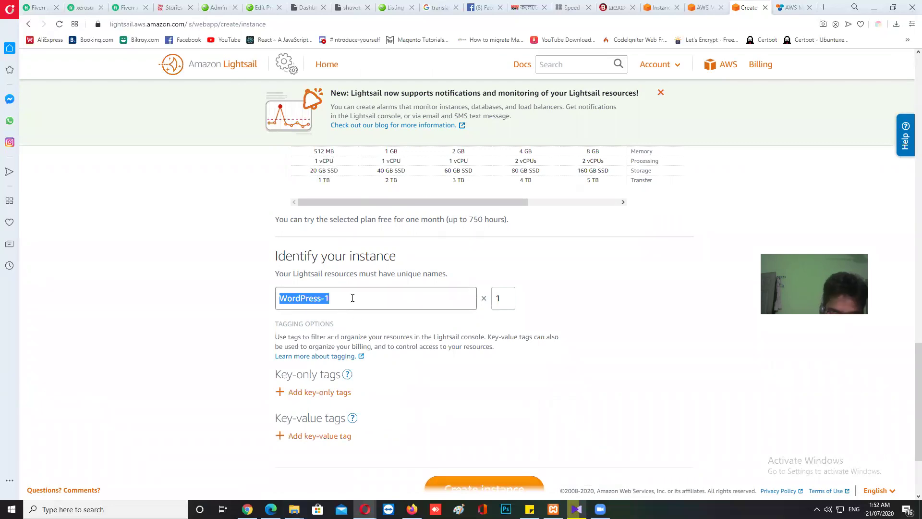
click(352, 298)
scroll(369, 312, down, 3)
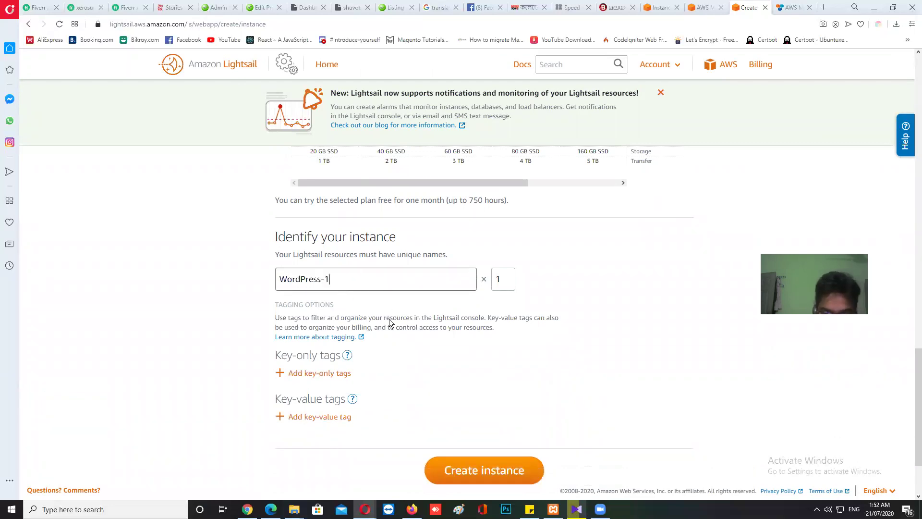
click(474, 368)
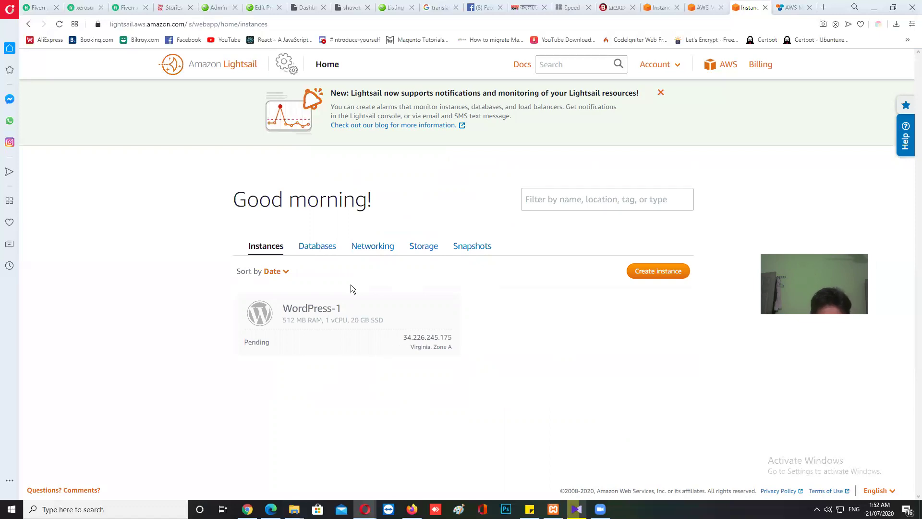
- Look through the Lightsail databases and networking sections and return to the instances list
click(321, 250)
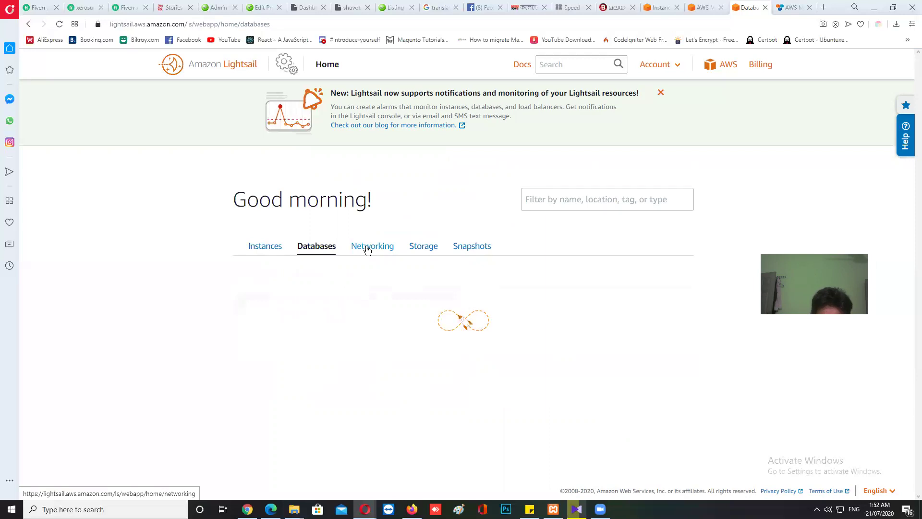
click(367, 250)
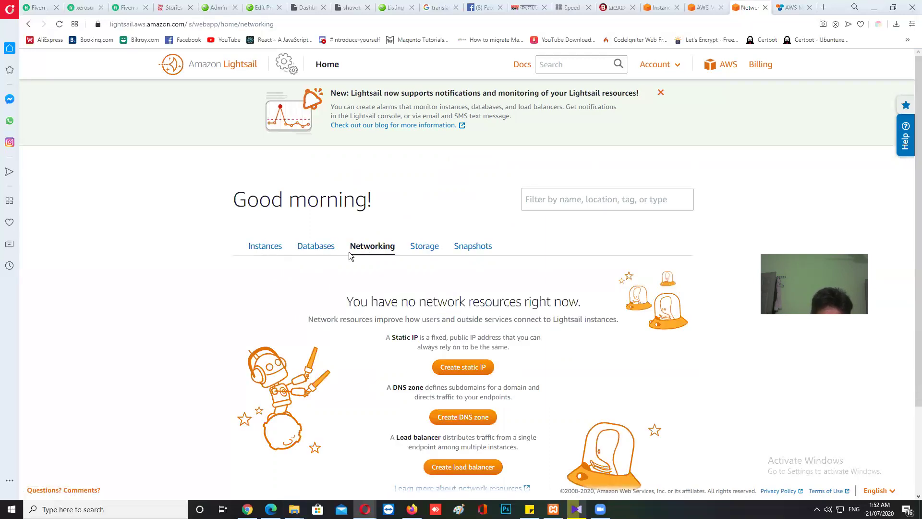
click(318, 249)
click(274, 248)
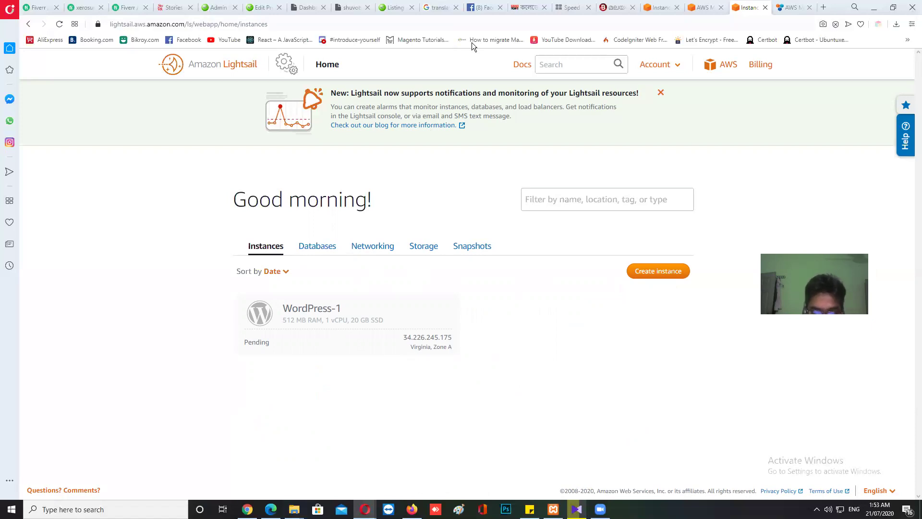
- Copy the WordPress-1 instance's public IP and load 34.226.245.175 in a new browser tab
drag(404, 337, 455, 344)
key(ctrl+c)
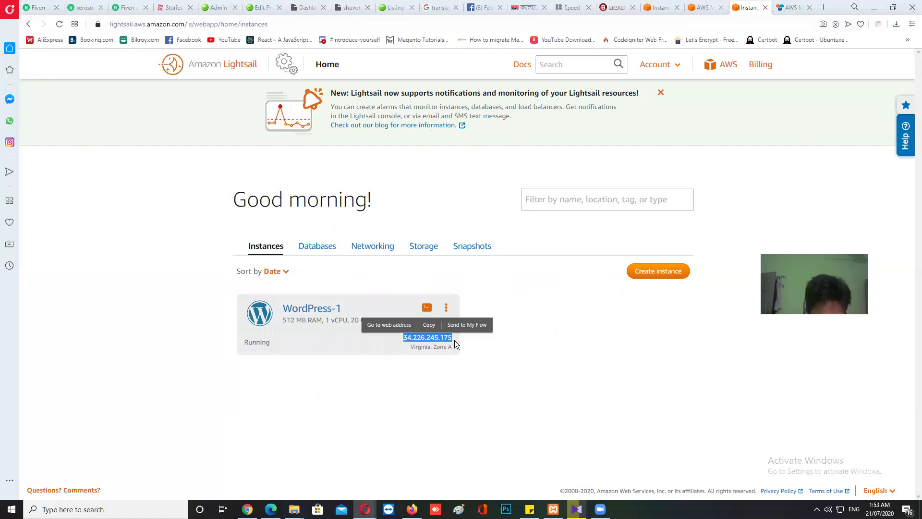
click(824, 8)
key(ctrl+v)
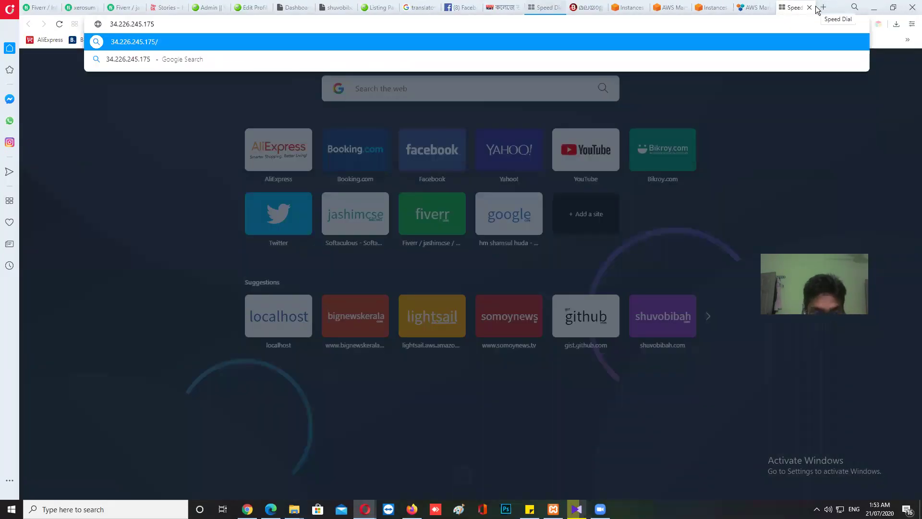
key(Return)
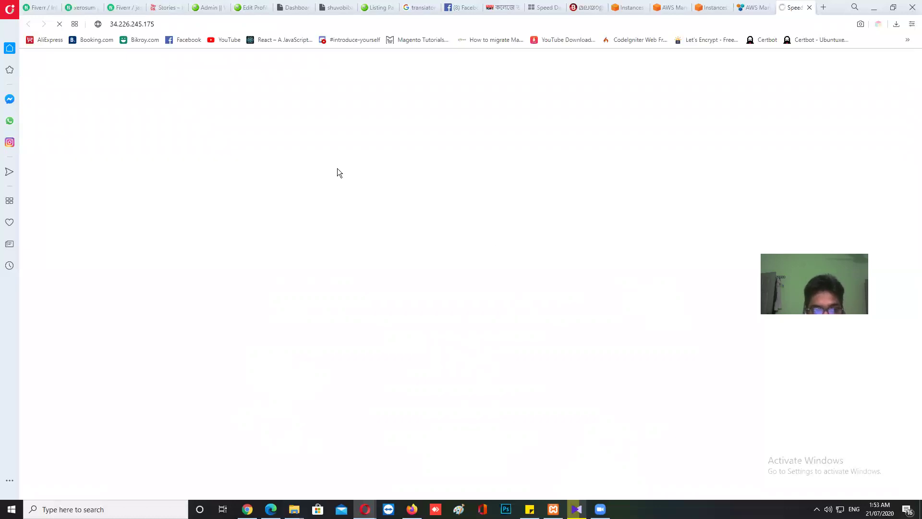
click(190, 25)
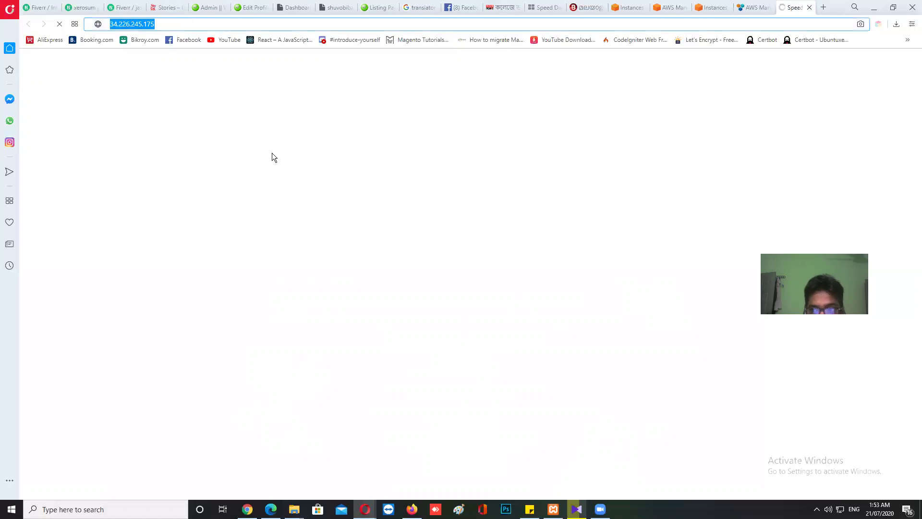
key(Return)
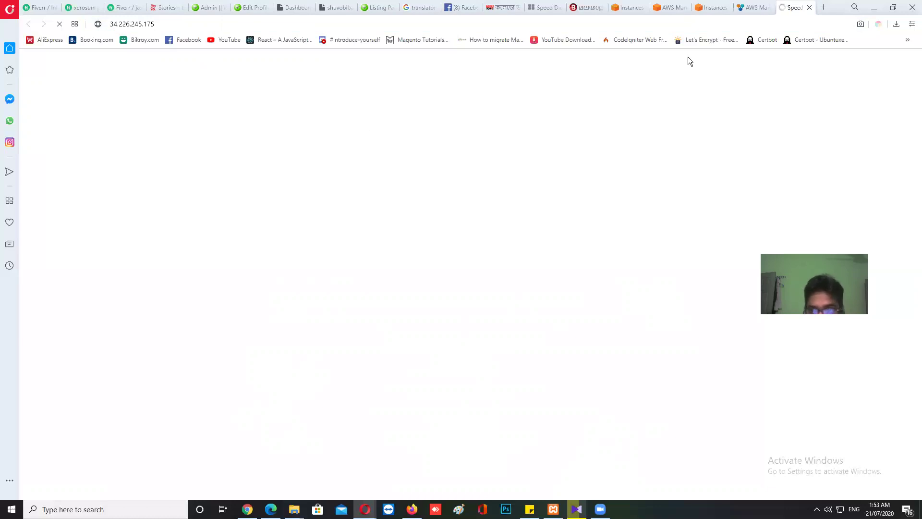
- Check the loading site and the other open AWS pages, ending on the Lightsail list containing WordPress-1
click(744, 13)
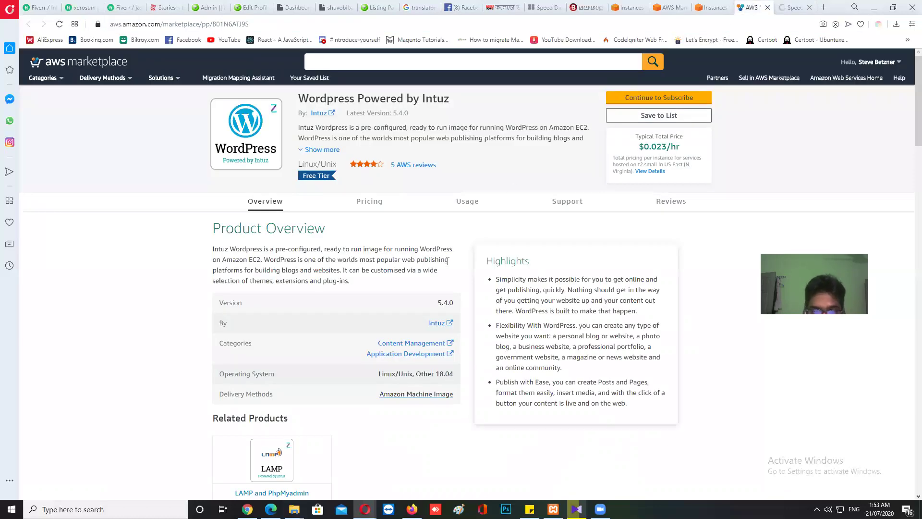
click(674, 12)
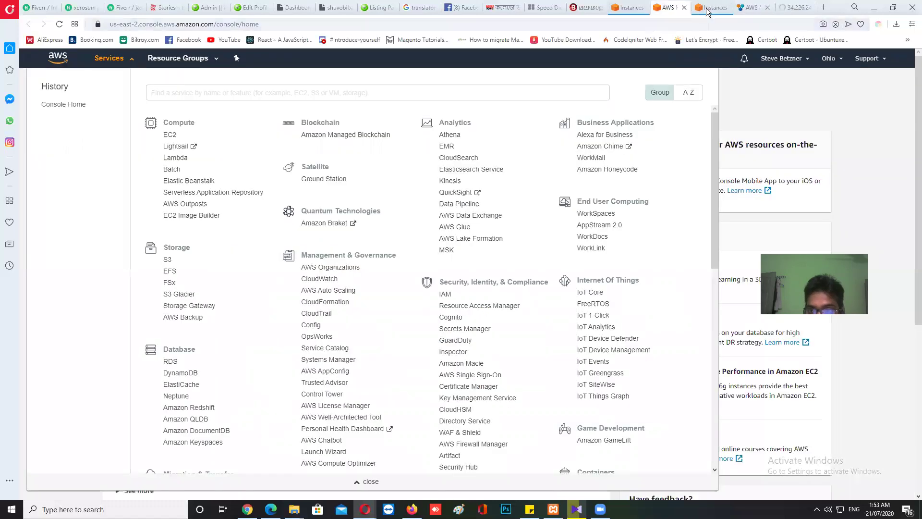
click(706, 9)
click(795, 8)
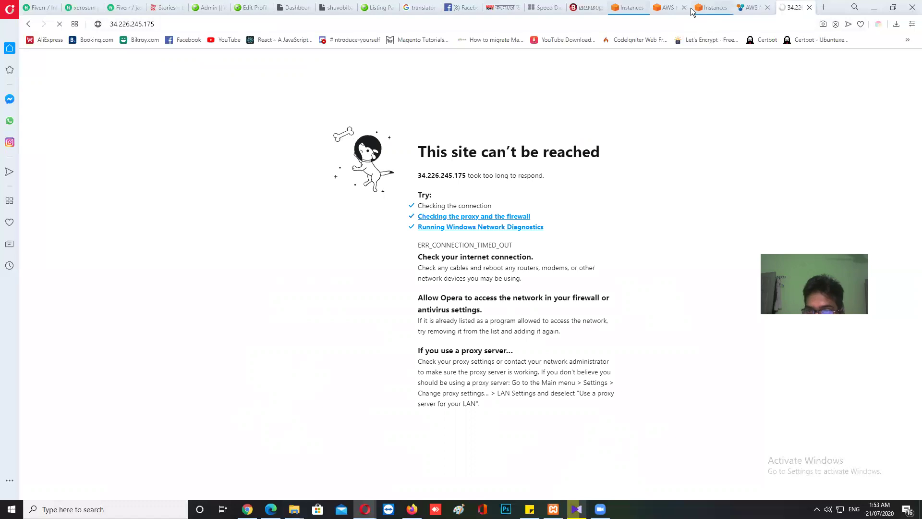
click(675, 11)
click(625, 7)
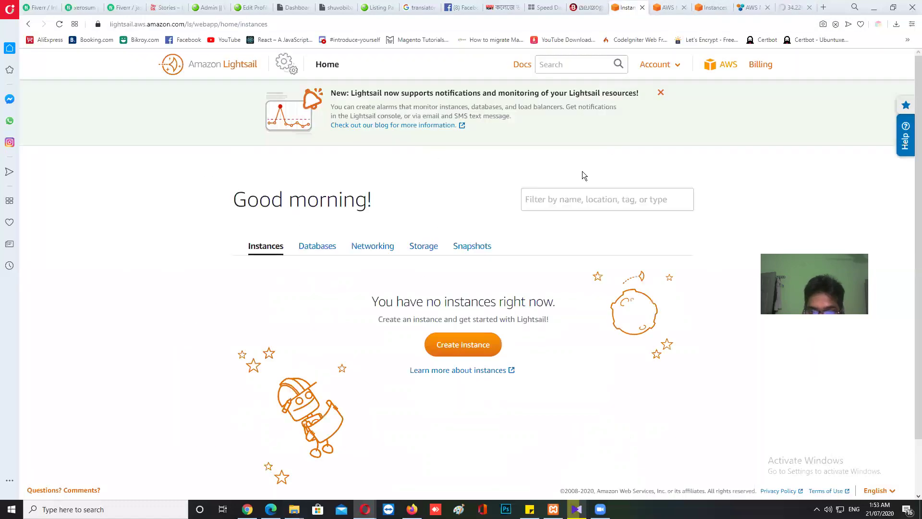
click(711, 8)
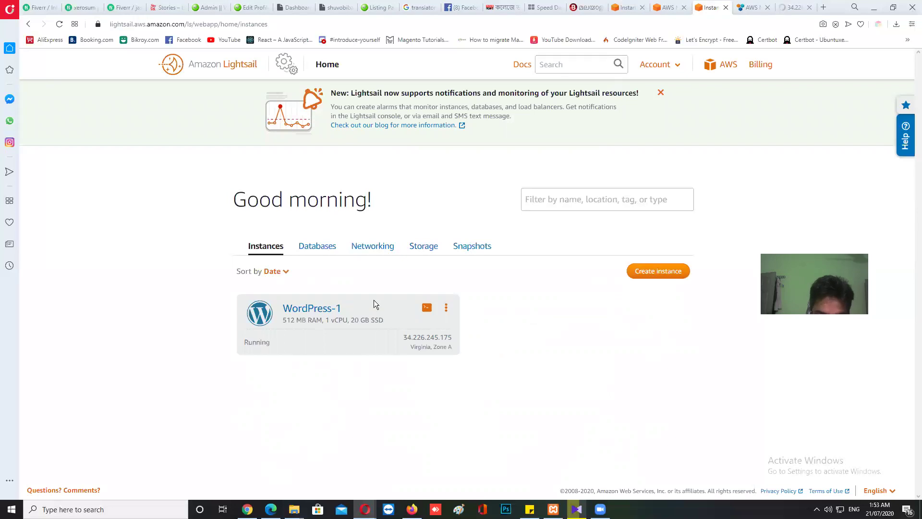
- Create a static IP named StaticIp-1 in Virginia and attach it to the WordPress-1 instance
click(379, 249)
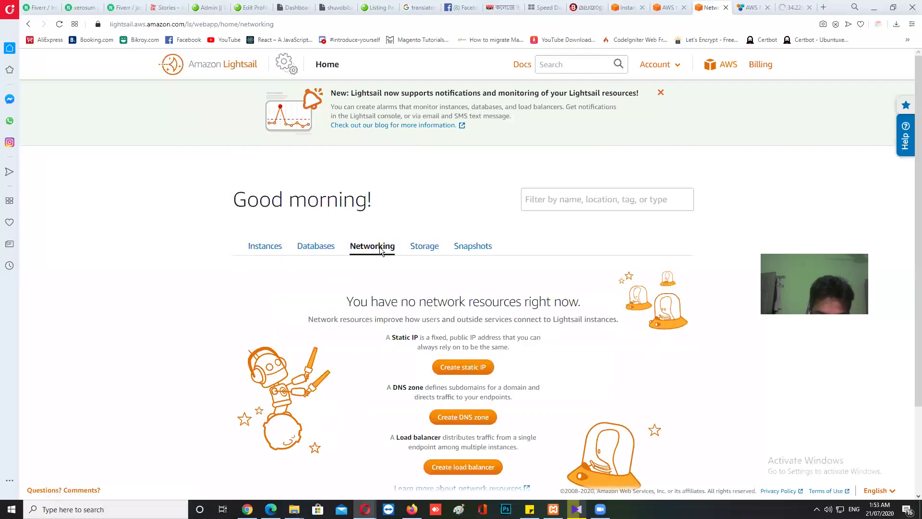
click(460, 368)
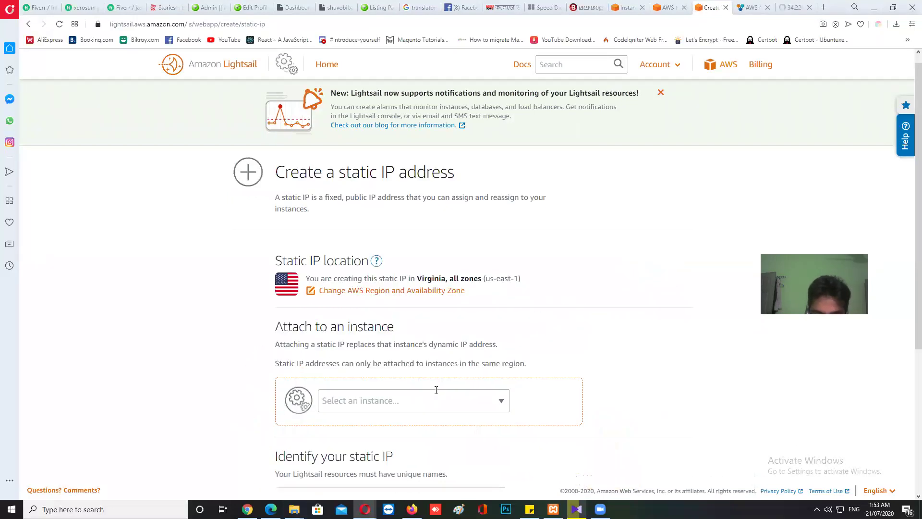
scroll(391, 309, down, 2)
click(401, 323)
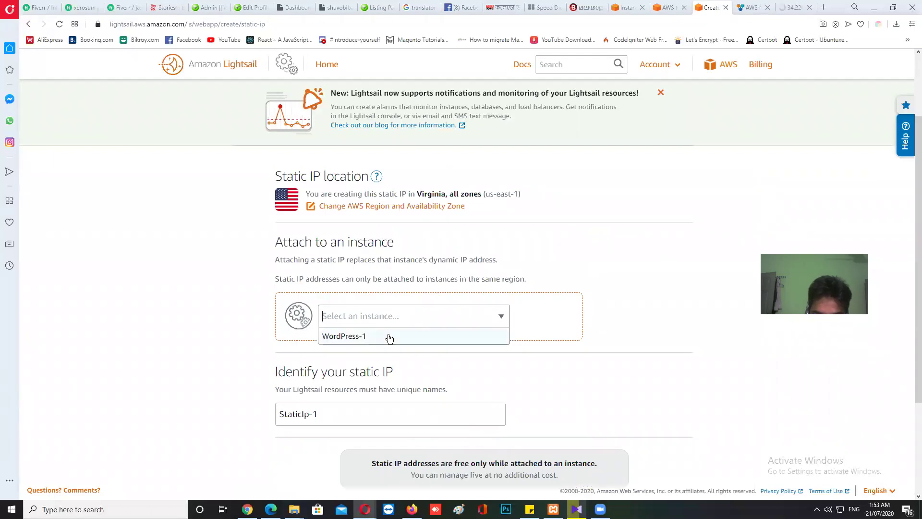
click(389, 337)
scroll(475, 381, down, 2)
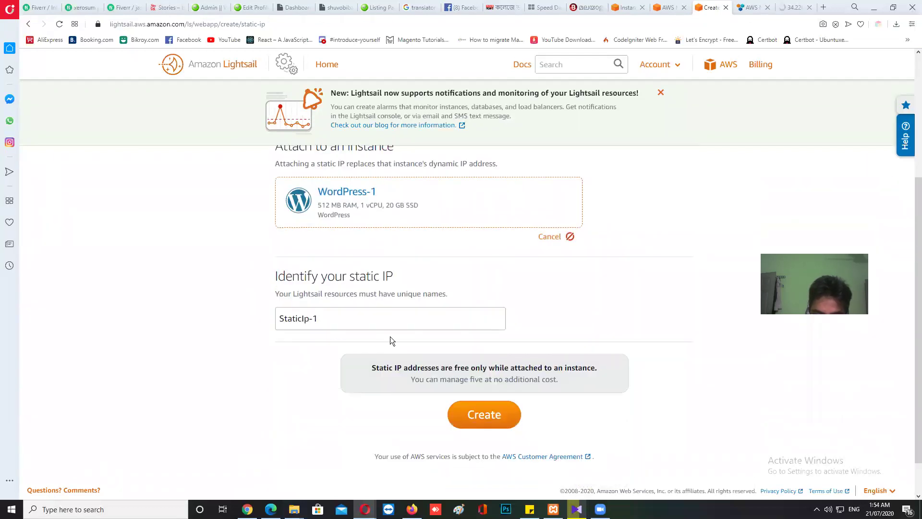
scroll(430, 452, up, 2)
scroll(482, 462, down, 3)
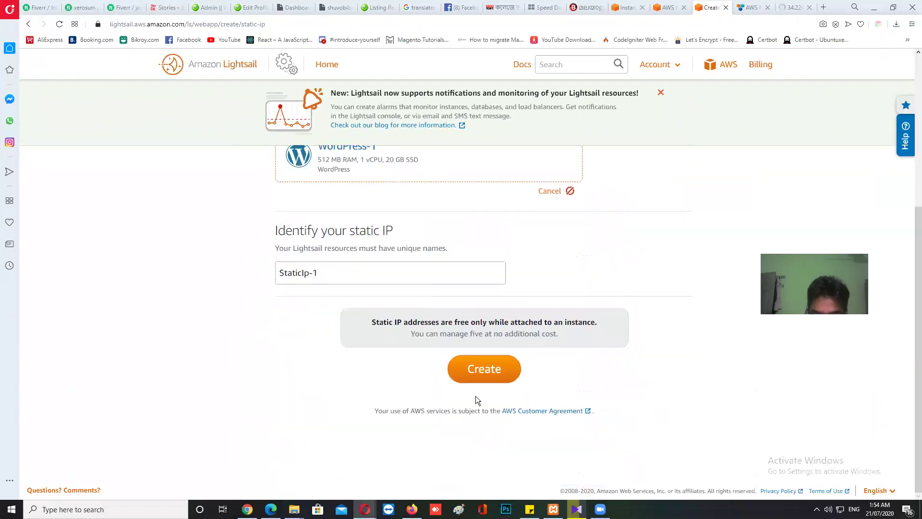
click(476, 370)
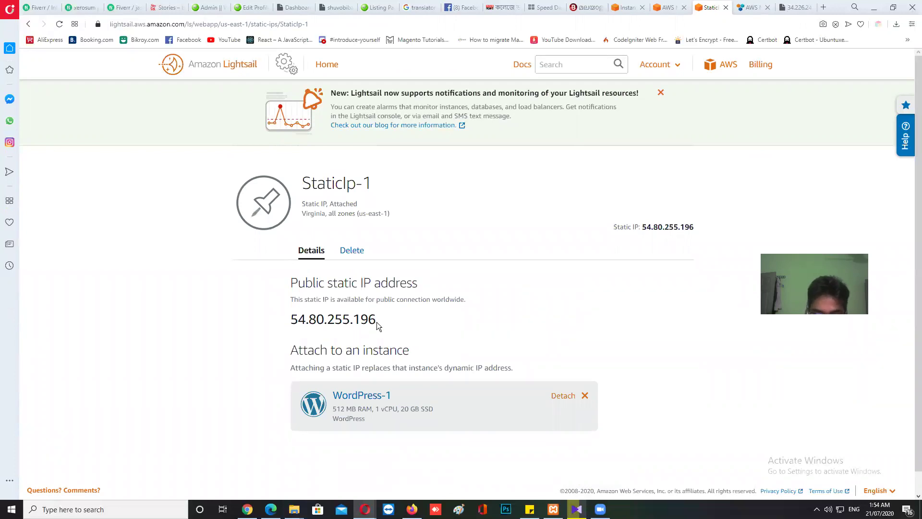
- Copy the public static IP address, load 54.80.255.196 in a new browser tab and look through the site's home page
drag(376, 321, 289, 321)
key(ctrl+c)
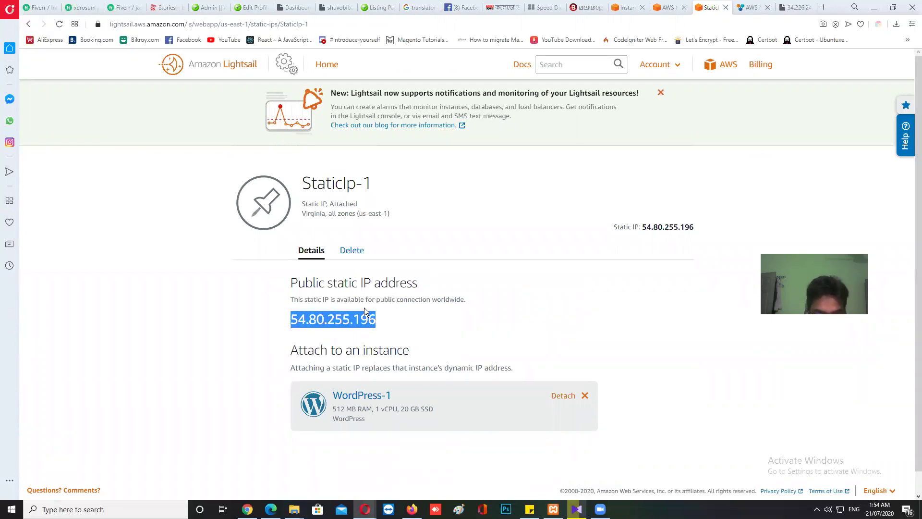
click(823, 8)
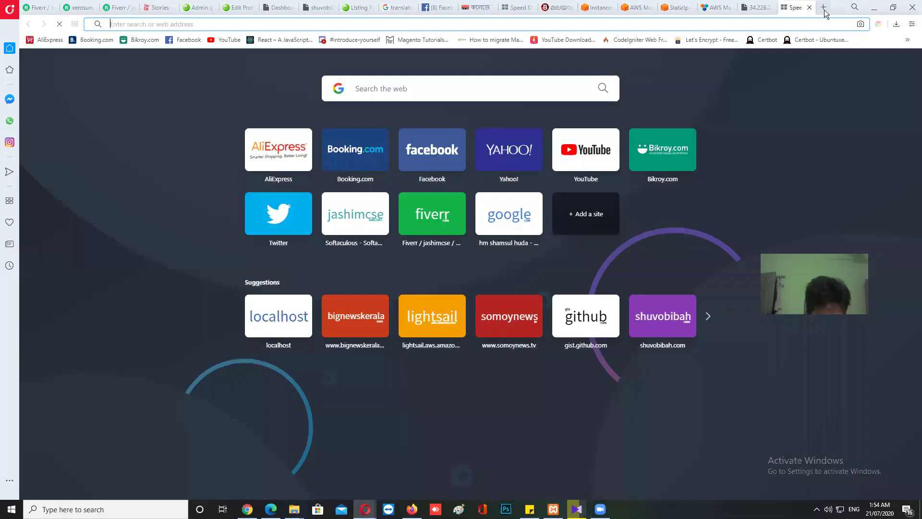
key(ctrl+v)
key(Return)
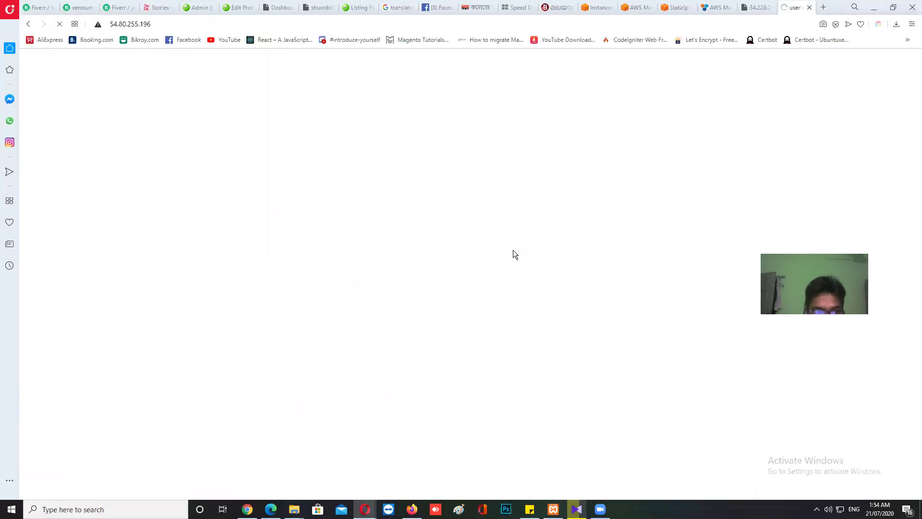
scroll(436, 377, down, 4)
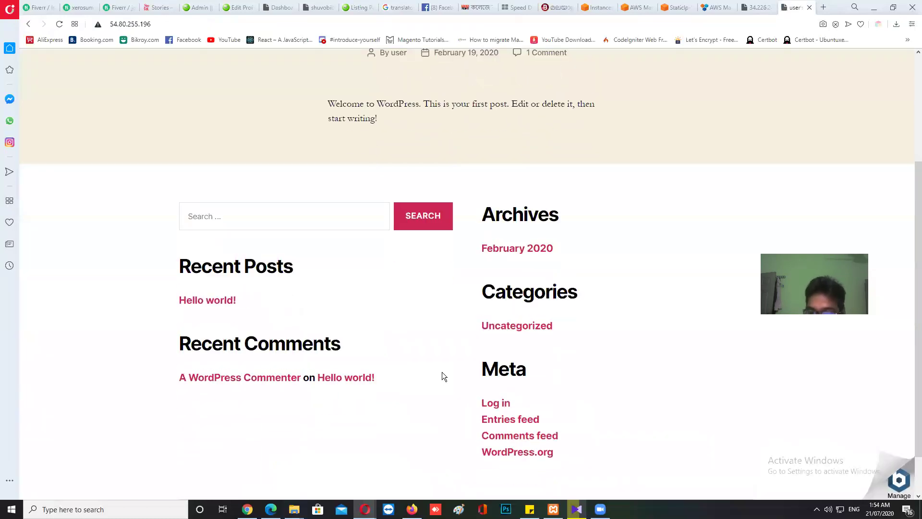
scroll(442, 365, up, 4)
- Open the site's Bitnami information page at 54.80.255.196/bitnami/index.html and check the WordPress access data
click(182, 24)
click(191, 27)
key(Return)
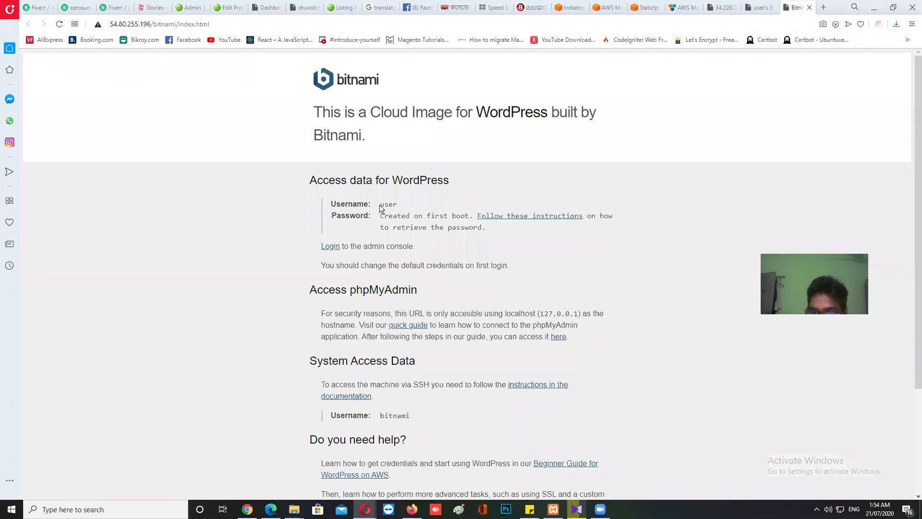
click(432, 205)
- Open the WordPress admin console login and fill in the username user
click(331, 250)
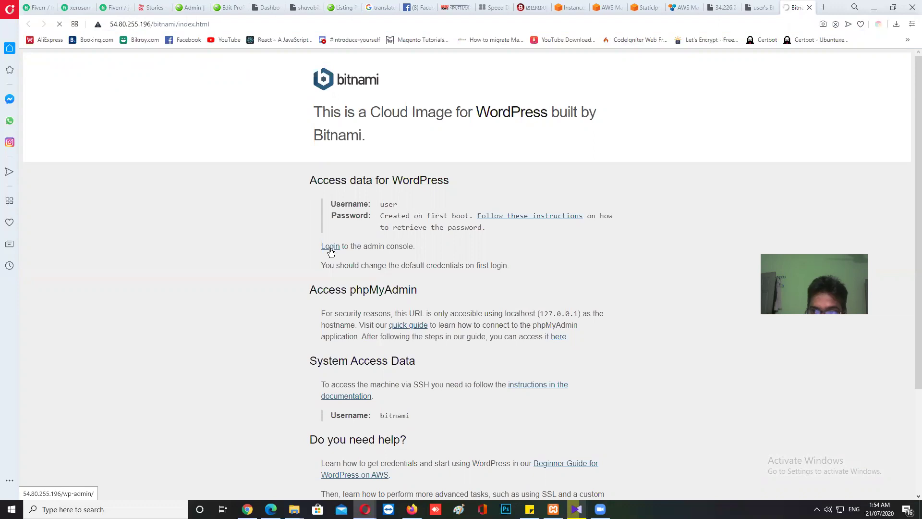
text(user)
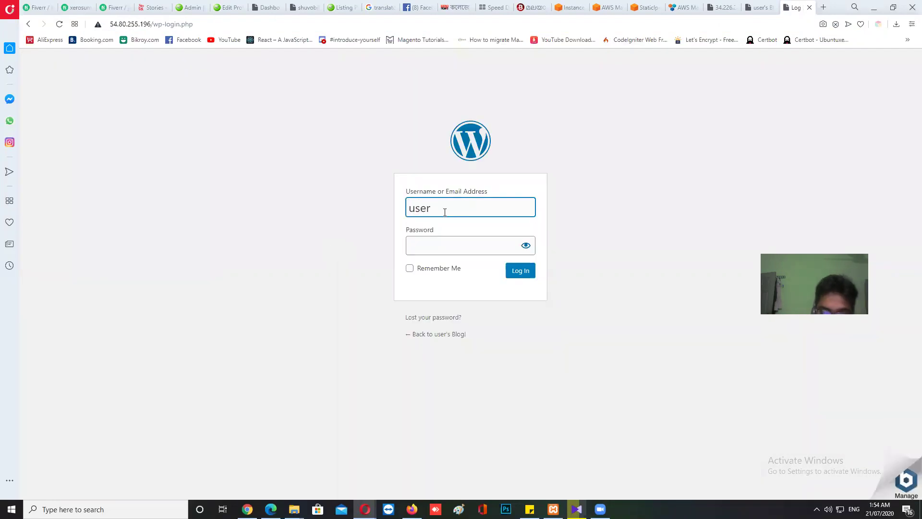
click(421, 251)
click(325, 253)
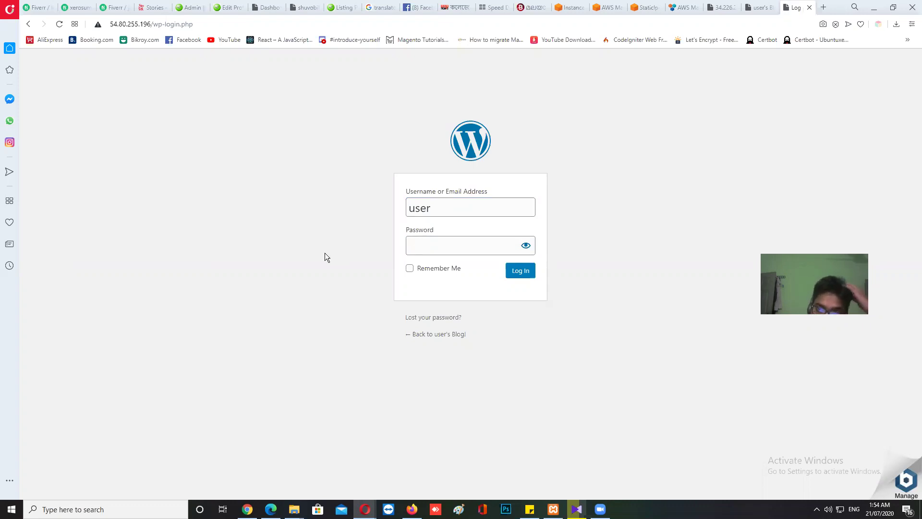
- Go back to the Lightsail instances list and open a browser terminal connection to WordPress-1
click(597, 16)
key(ctrl+Tab)
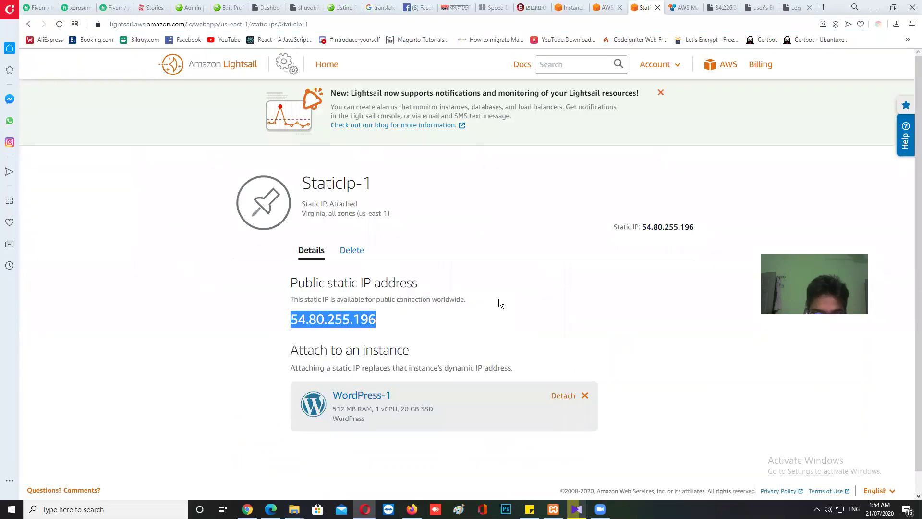
click(528, 308)
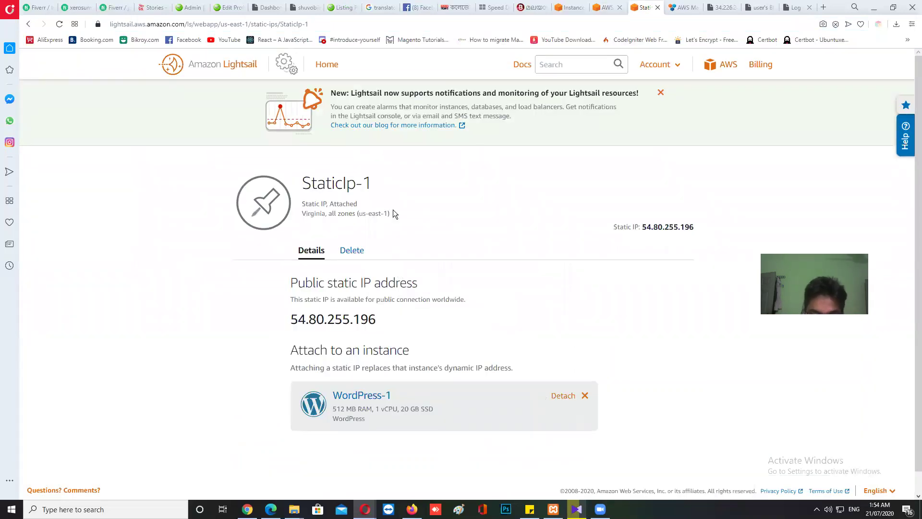
click(331, 68)
click(426, 308)
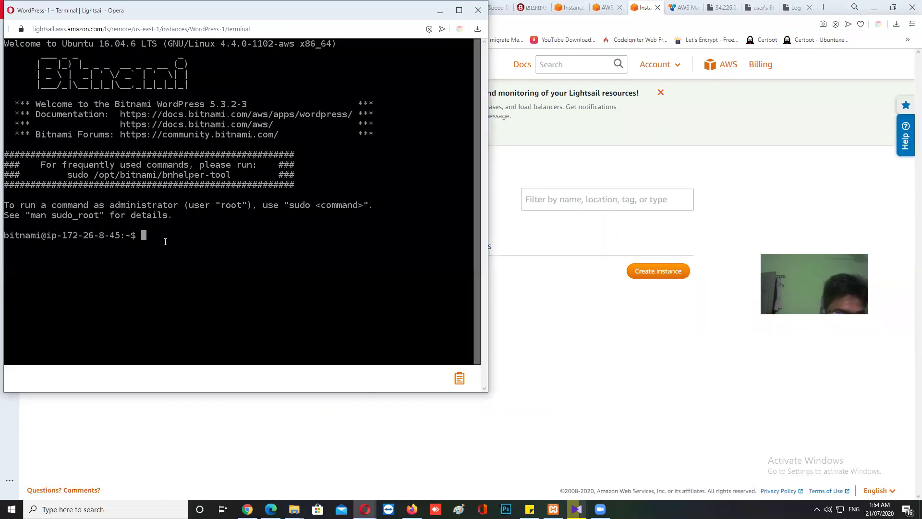
- Try to print the WordPress admin password in the terminal with the command cat wordpress_application_password
text(cat)
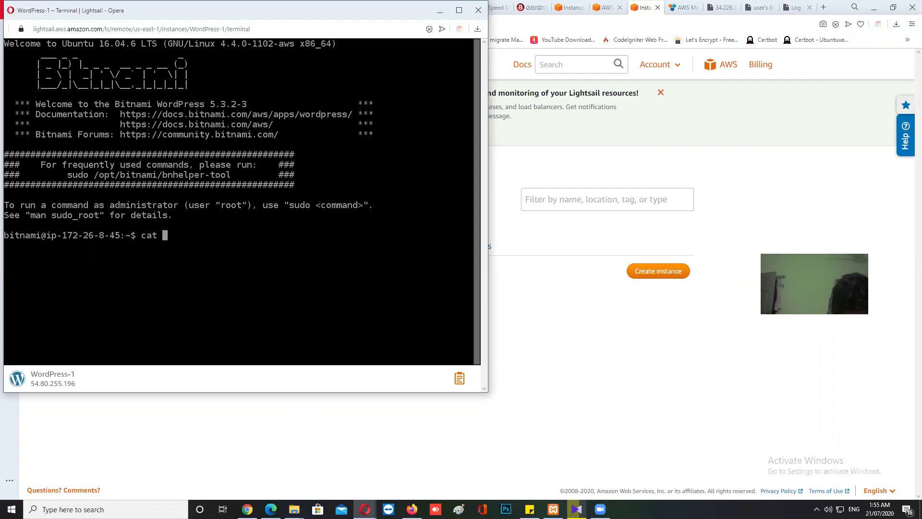
text( wor)
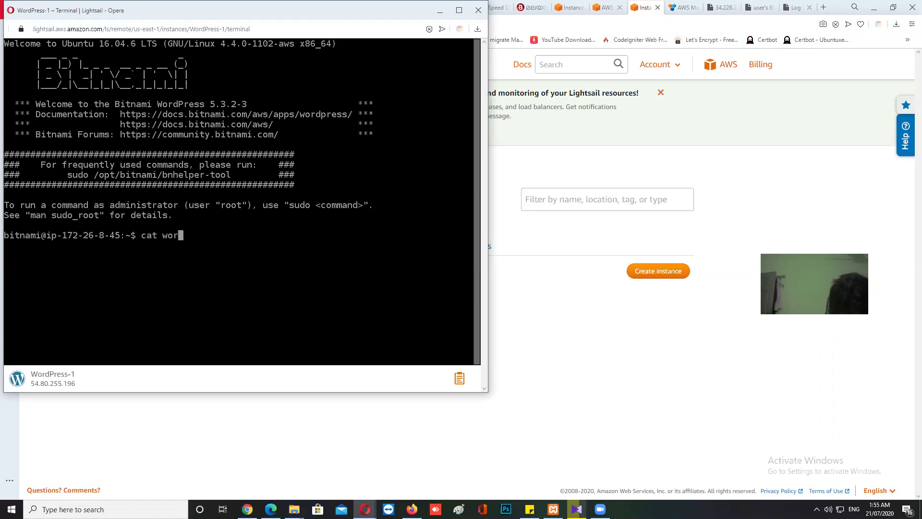
text(dpress)
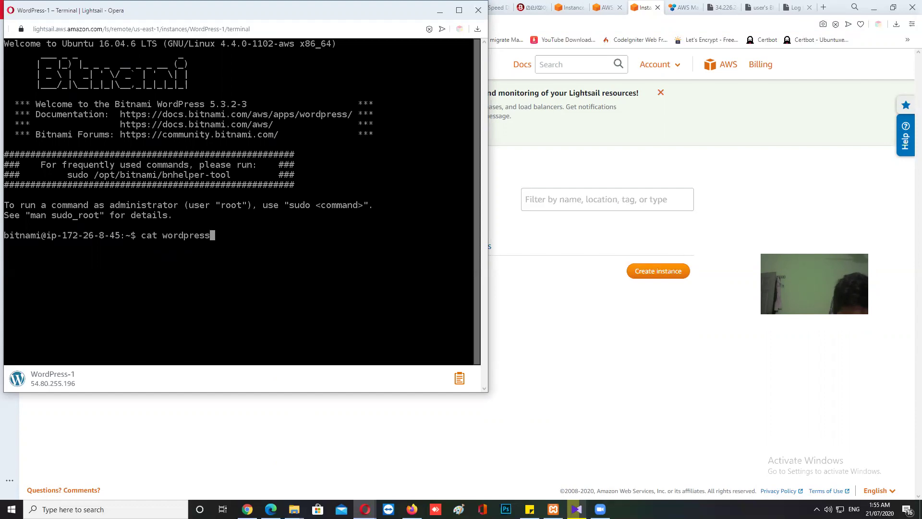
text(_applicat)
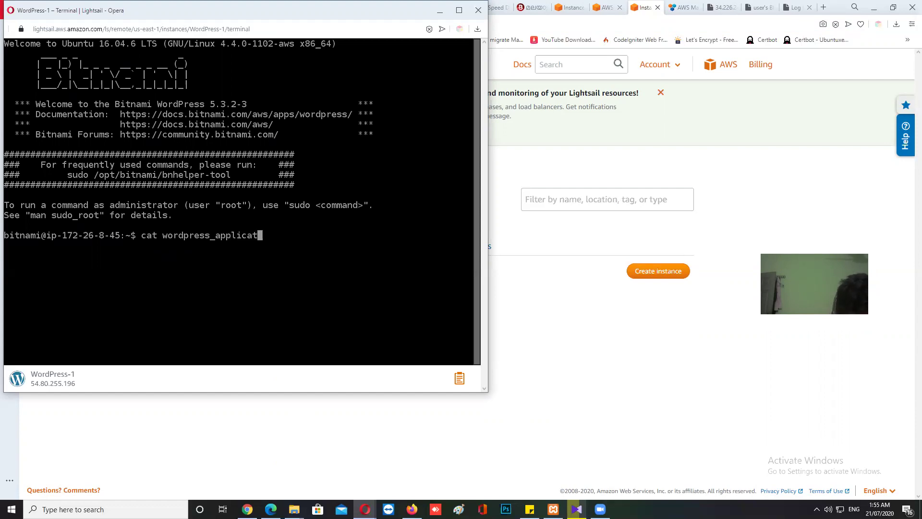
text(ion_password)
key(Return)
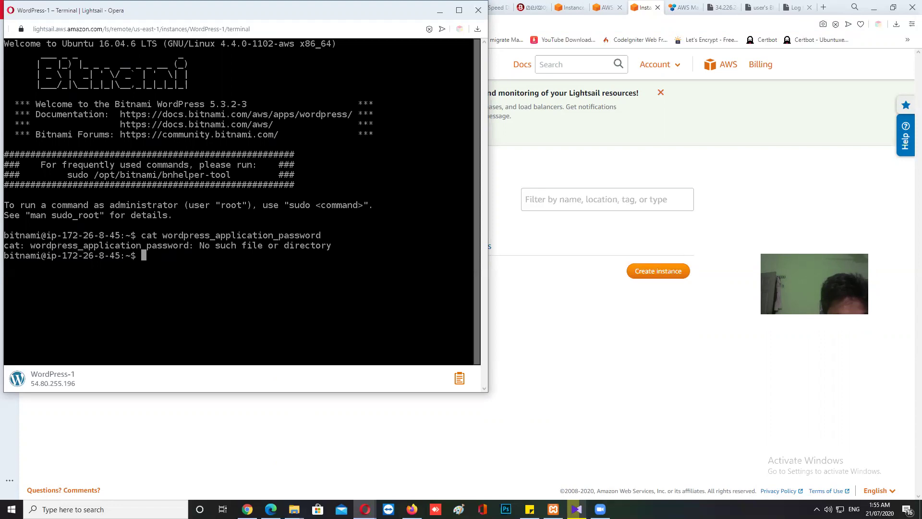